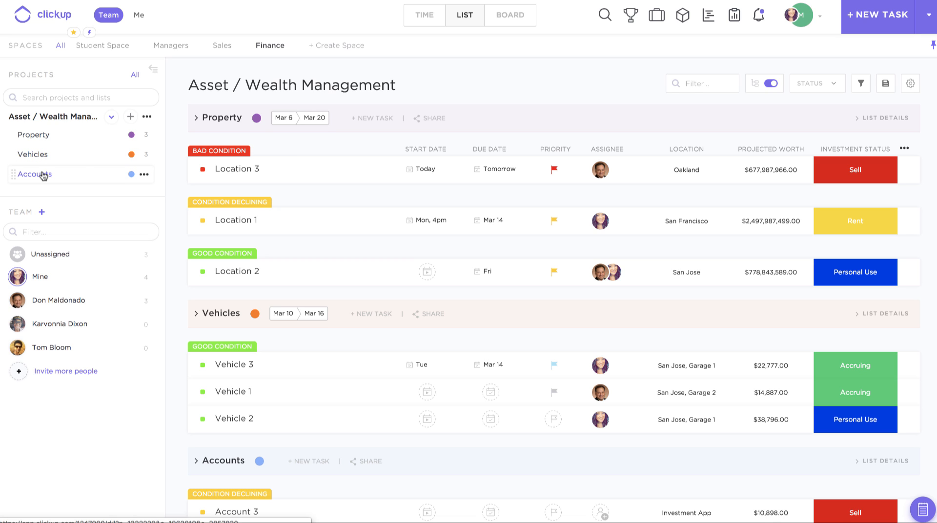
# Step: Check the colour options of the Property list and review the custom statuses of the Asset / Wealth Management project
pyautogui.click(132, 135)
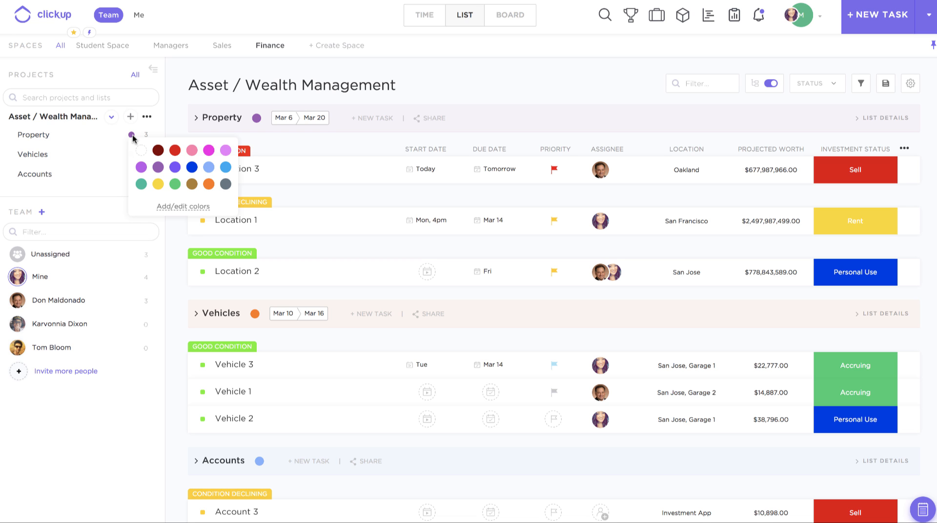
pyautogui.click(98, 129)
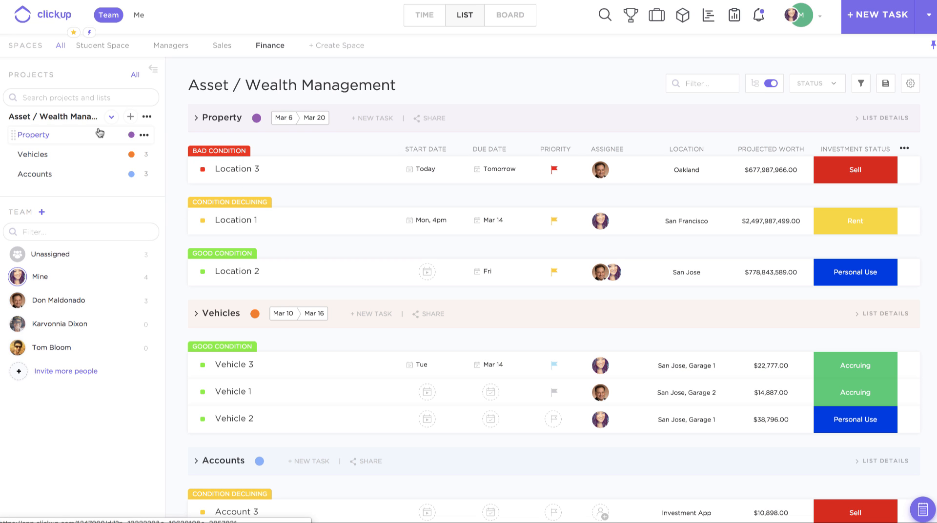
pyautogui.click(147, 118)
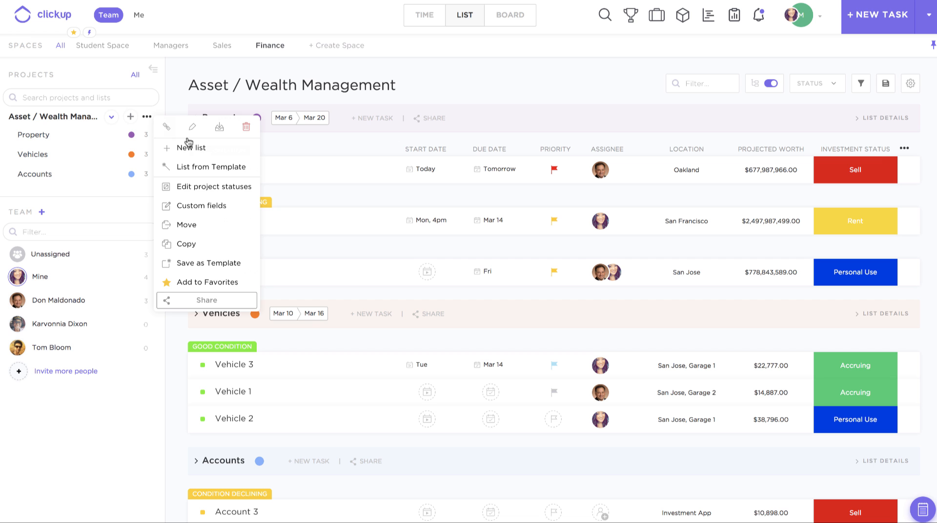
pyautogui.click(223, 190)
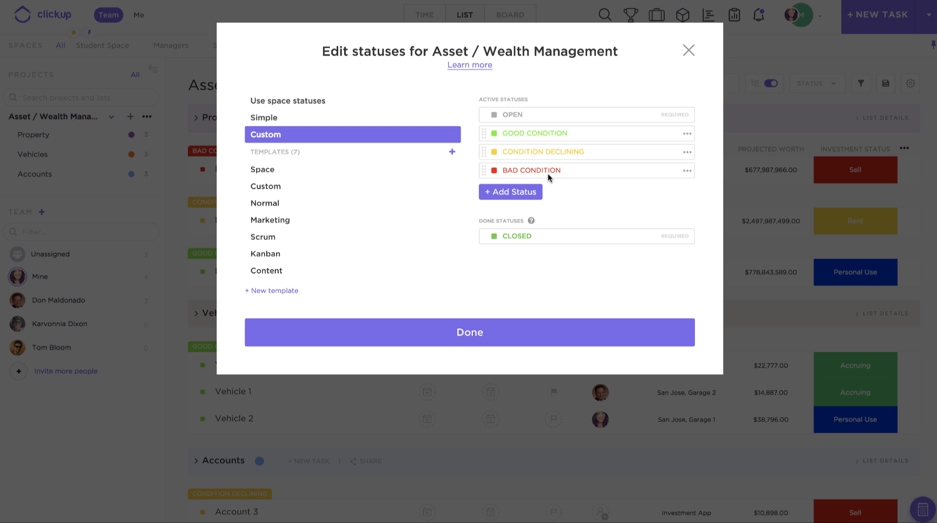
pyautogui.click(688, 51)
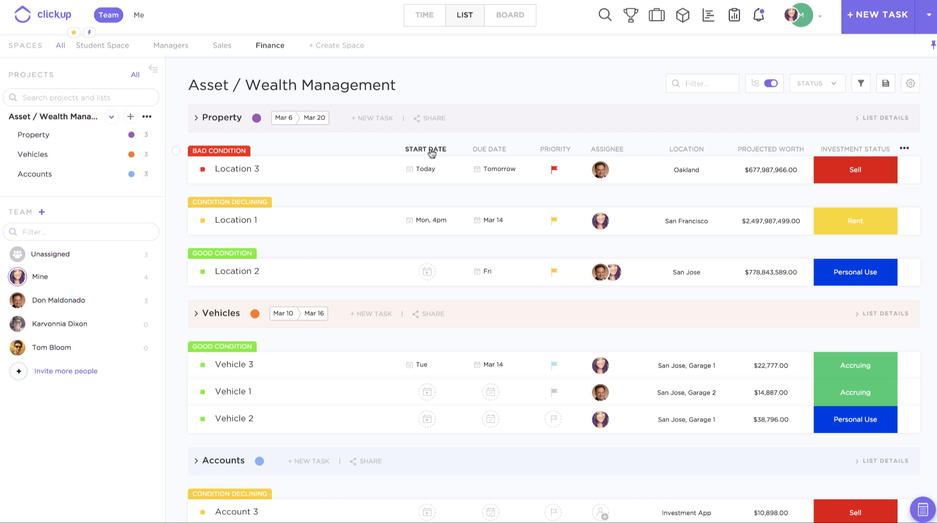
# Step: Examine the due date calendar and the priority options for Location 3 without changing them
pyautogui.click(501, 171)
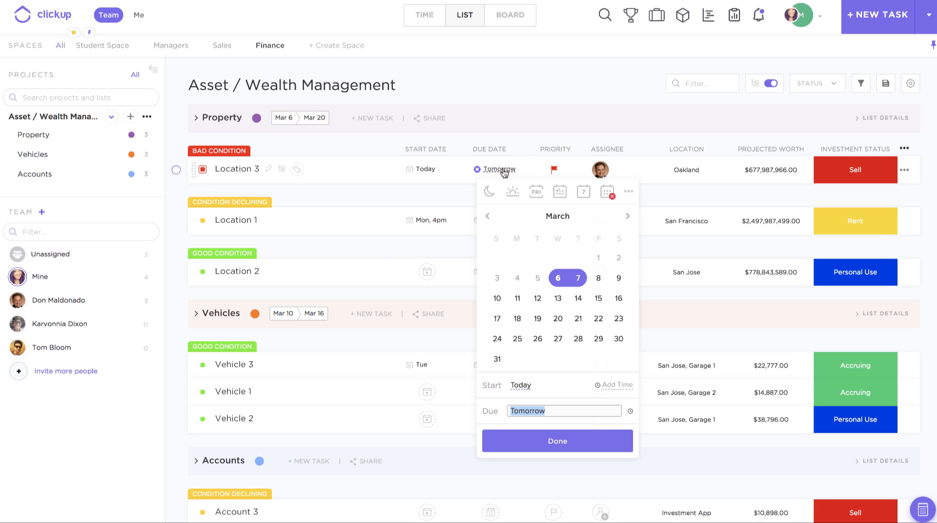
pyautogui.click(519, 136)
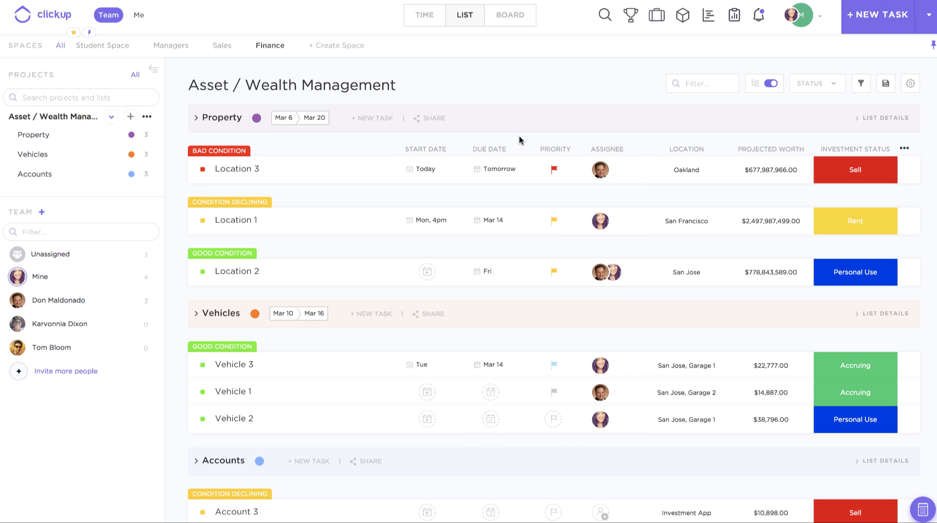
pyautogui.click(554, 171)
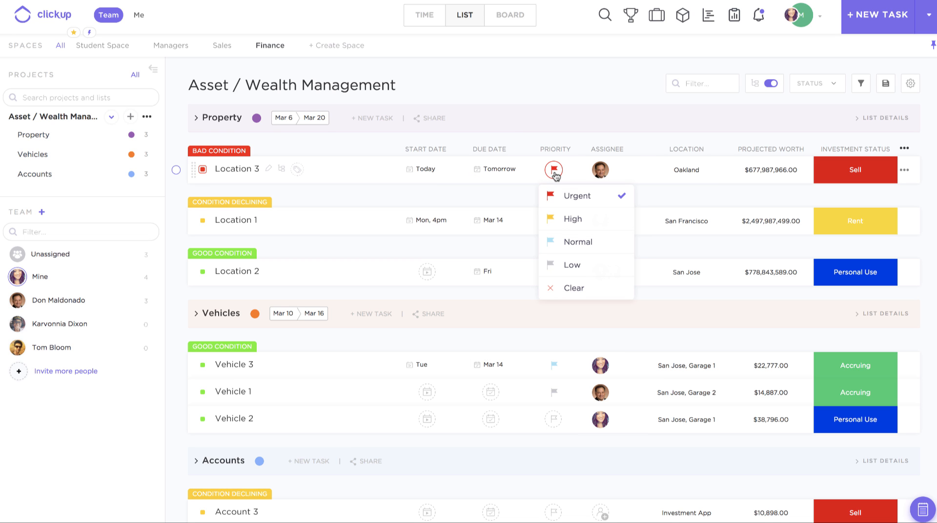
pyautogui.click(584, 154)
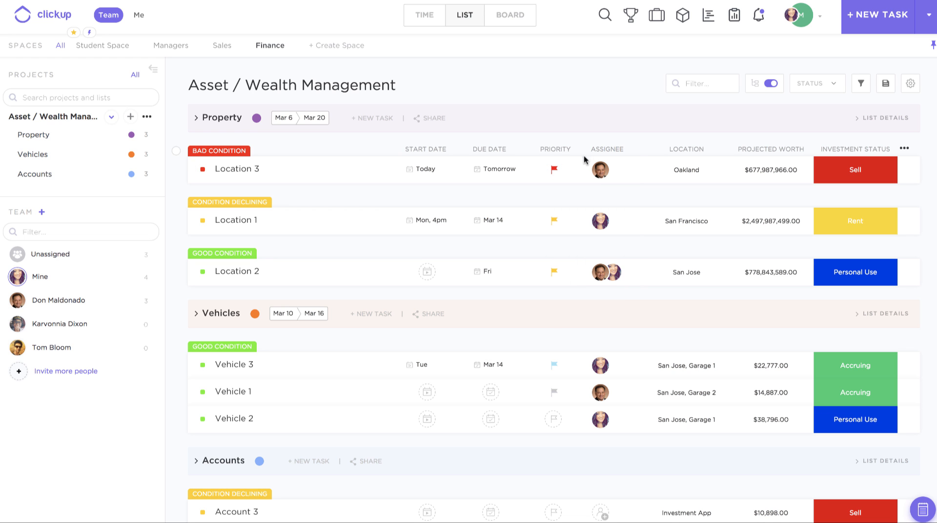
# Step: Add two more team members as assignees of Location 3 and remove both again
pyautogui.click(595, 172)
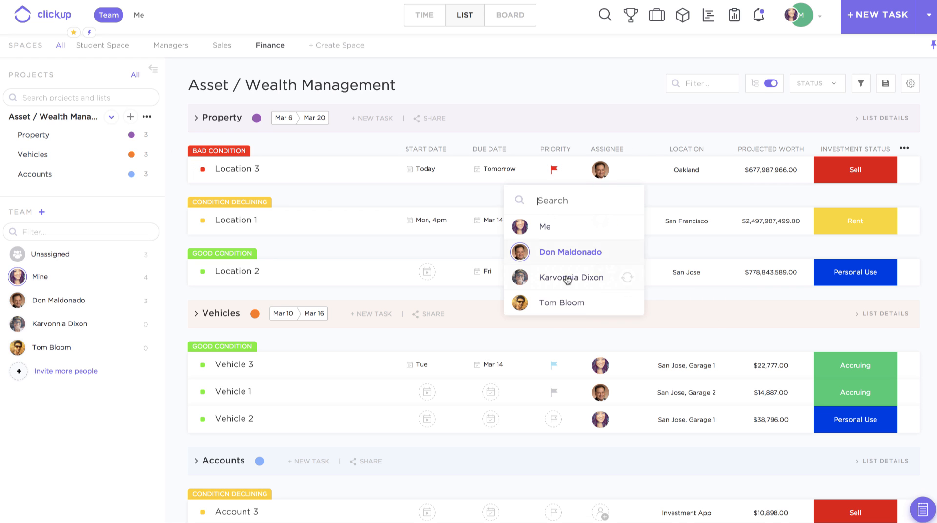
pyautogui.click(566, 279)
pyautogui.click(559, 303)
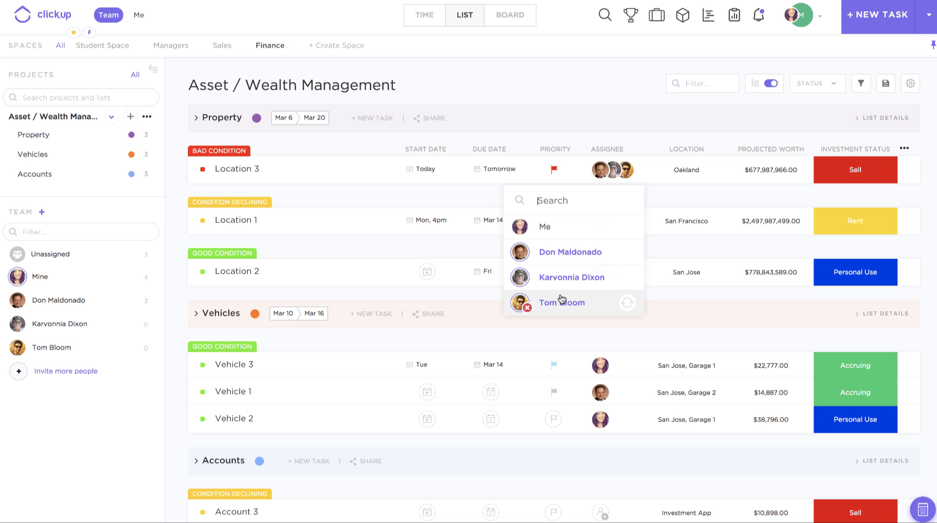
pyautogui.click(561, 304)
pyautogui.click(567, 282)
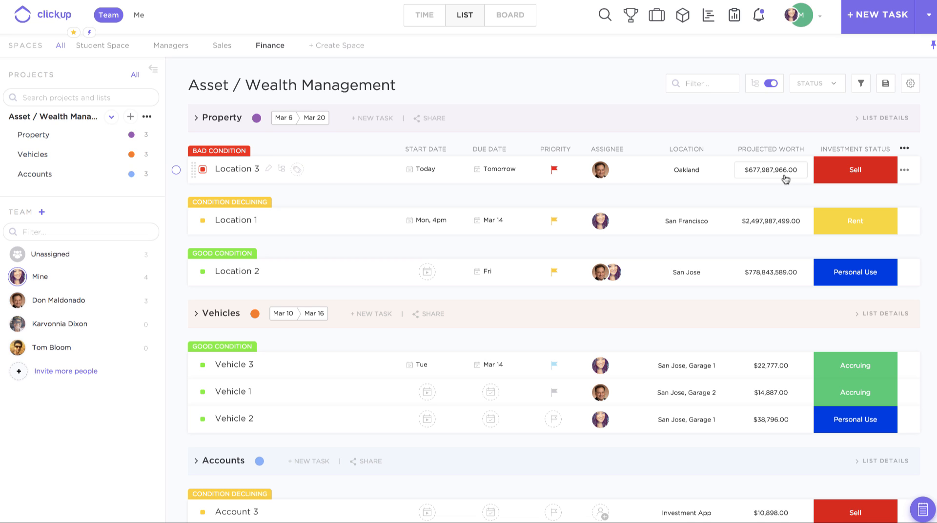
# Step: View the available Investment Status options for Location 3 and leave the field as it is
pyautogui.click(845, 174)
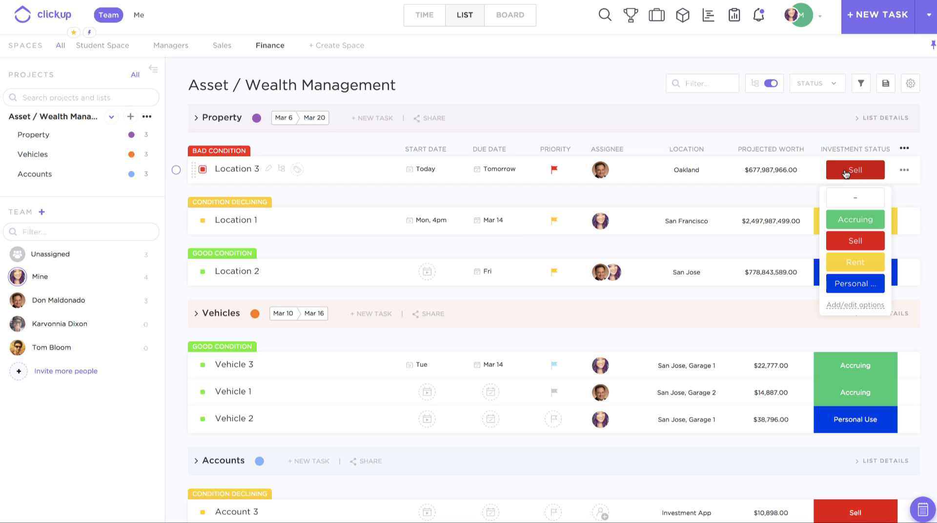
pyautogui.click(622, 86)
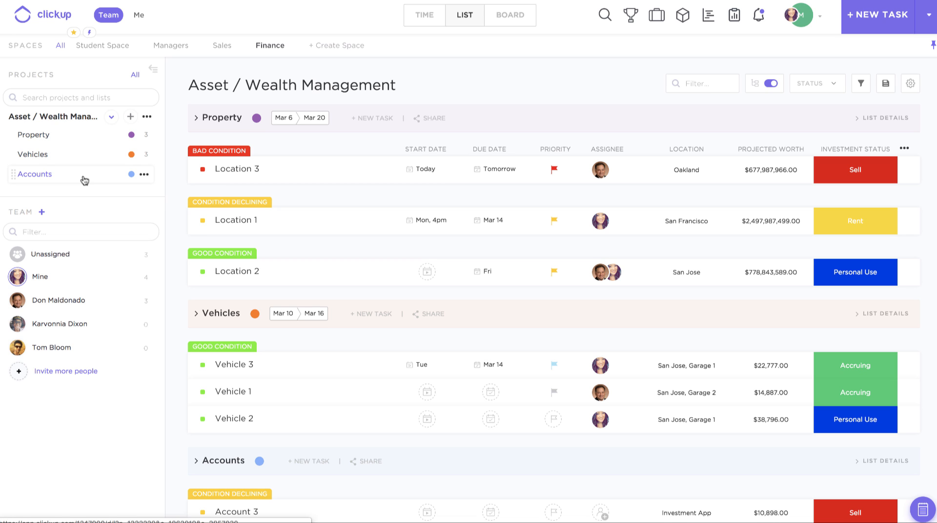
# Step: Open the sharing settings of the Accounts list, make the list private and switch it back to public
pyautogui.click(144, 174)
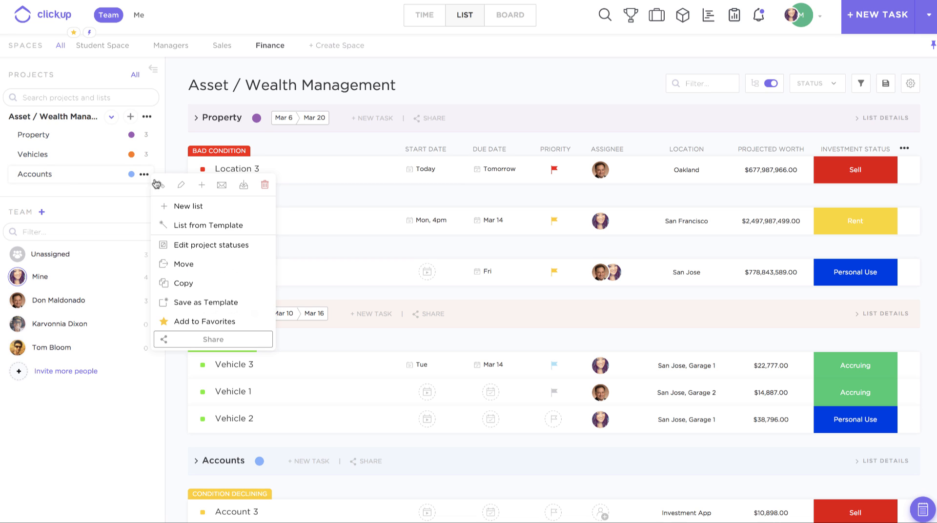
pyautogui.click(191, 344)
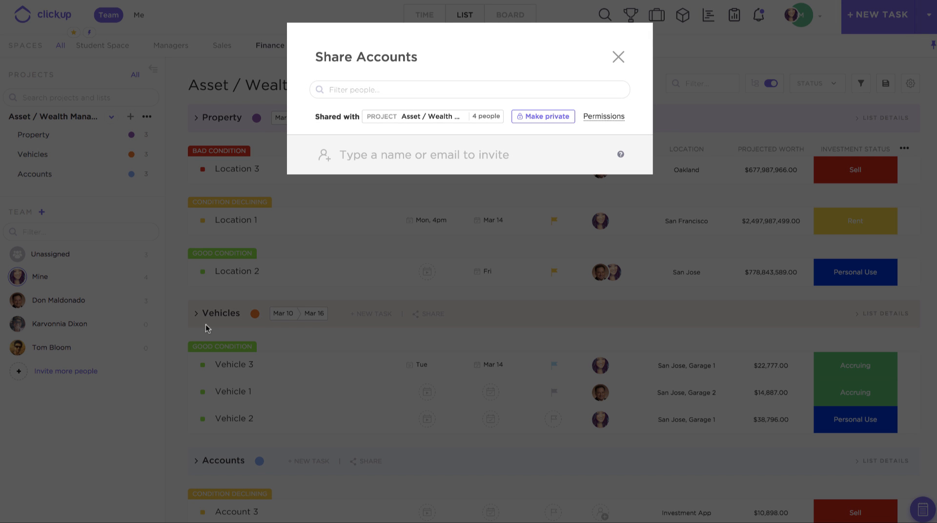
pyautogui.click(539, 120)
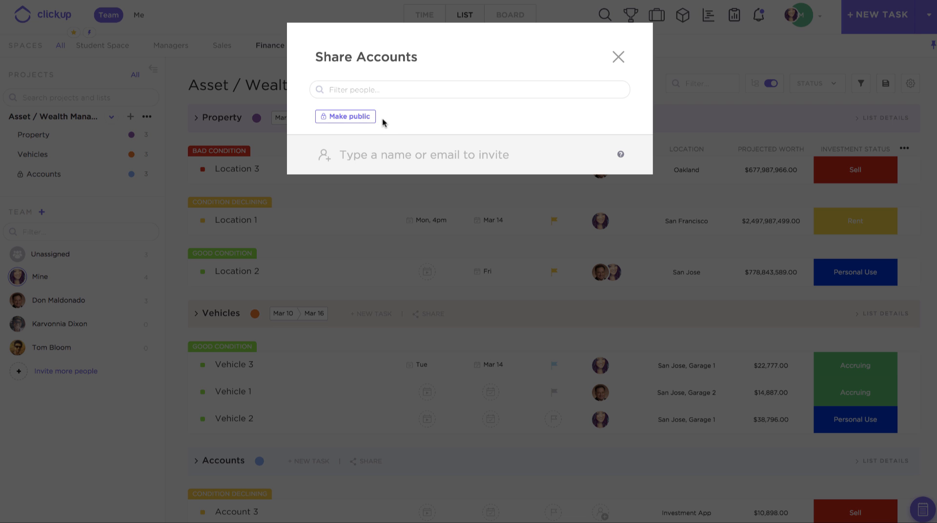
pyautogui.click(368, 119)
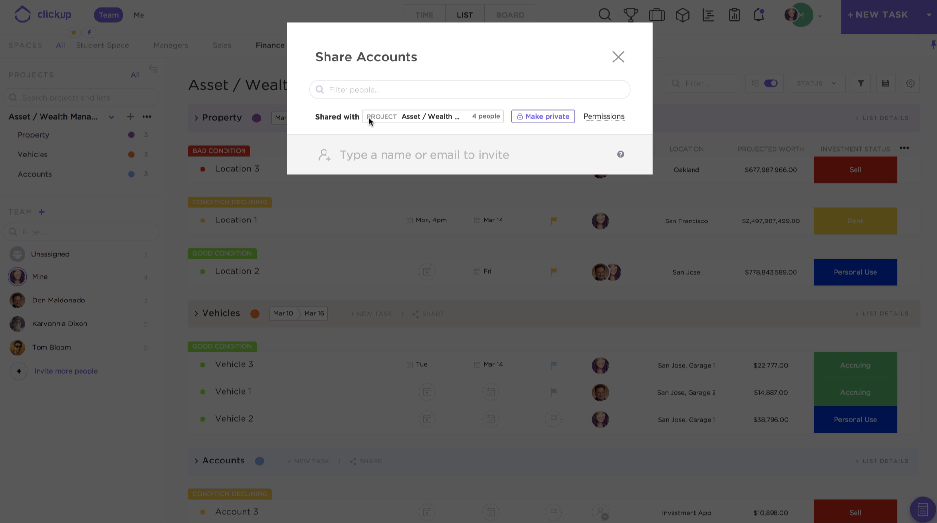
# Step: Review the members' permission levels for the Accounts list and close its sharing settings
pyautogui.click(609, 117)
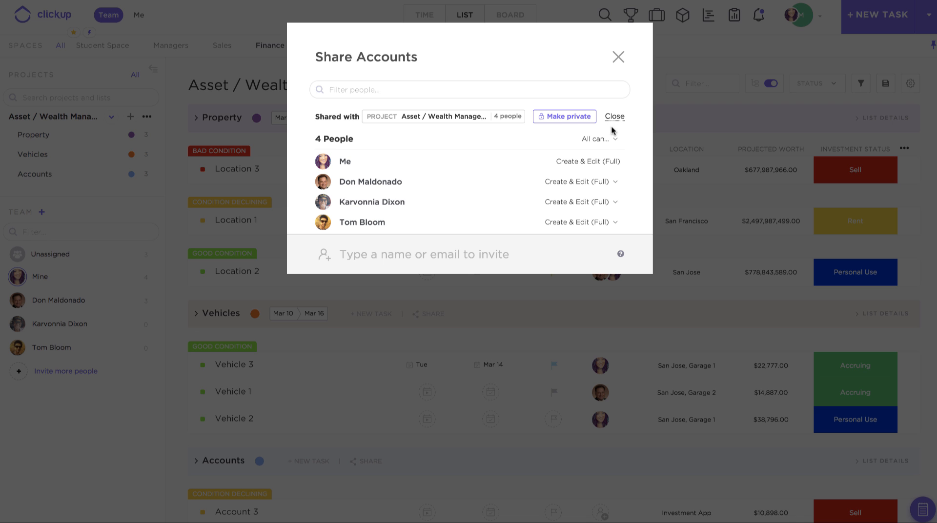
pyautogui.click(578, 183)
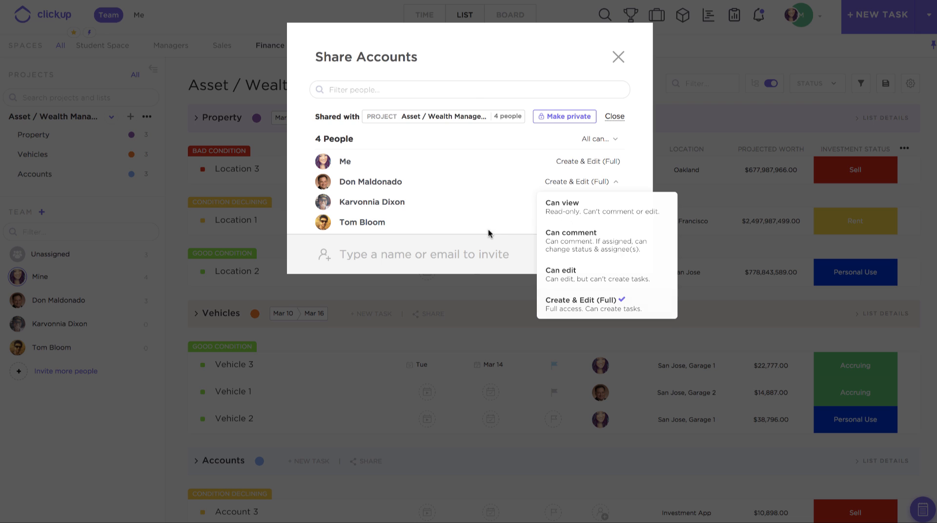
pyautogui.click(478, 81)
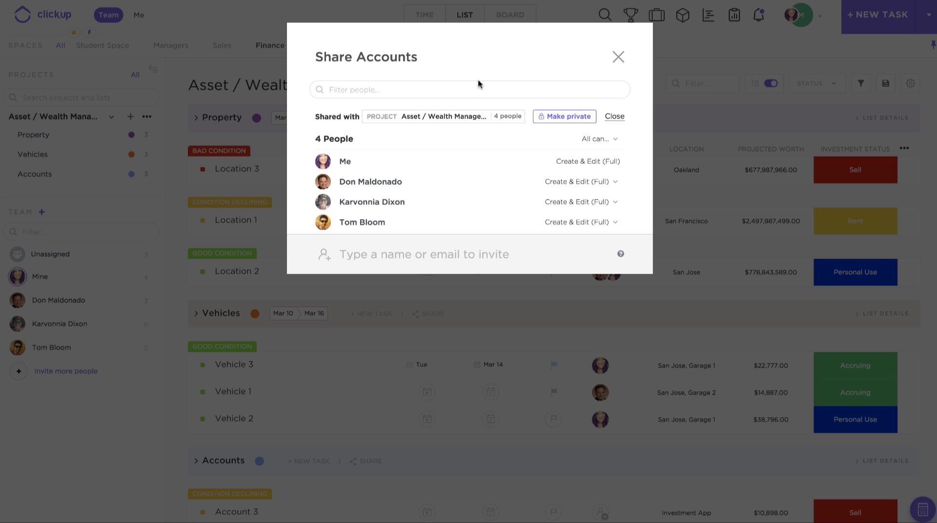
pyautogui.click(348, 251)
pyautogui.click(618, 58)
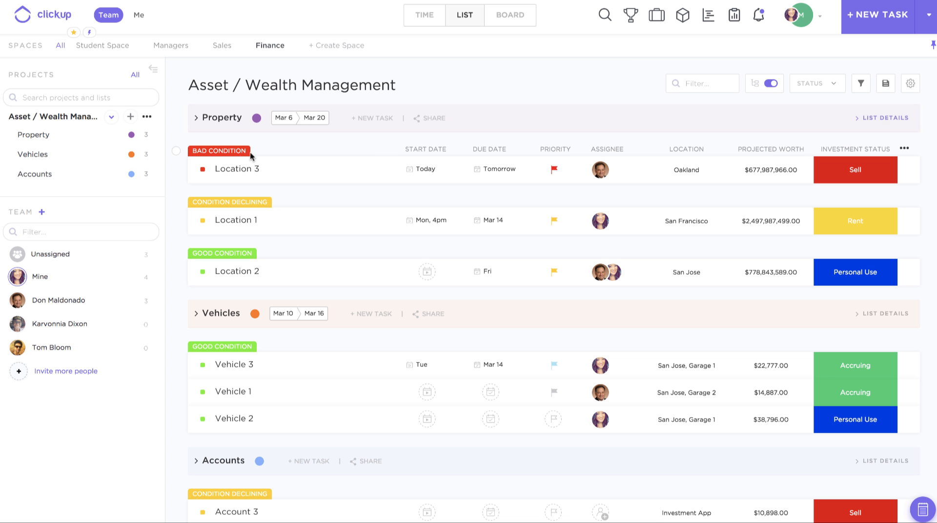
# Step: Open the Location 3 task and examine the interval choices for a recurring repeat schedule
pyautogui.click(233, 170)
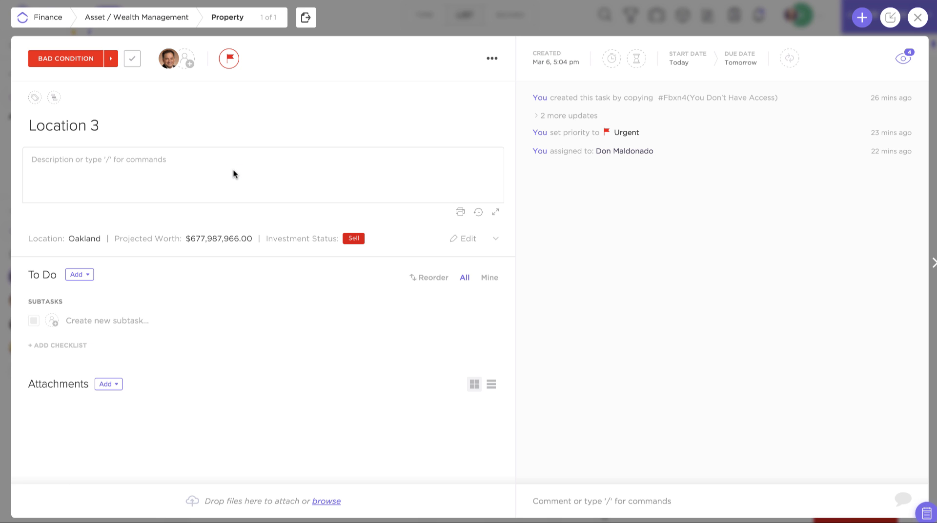
pyautogui.click(788, 57)
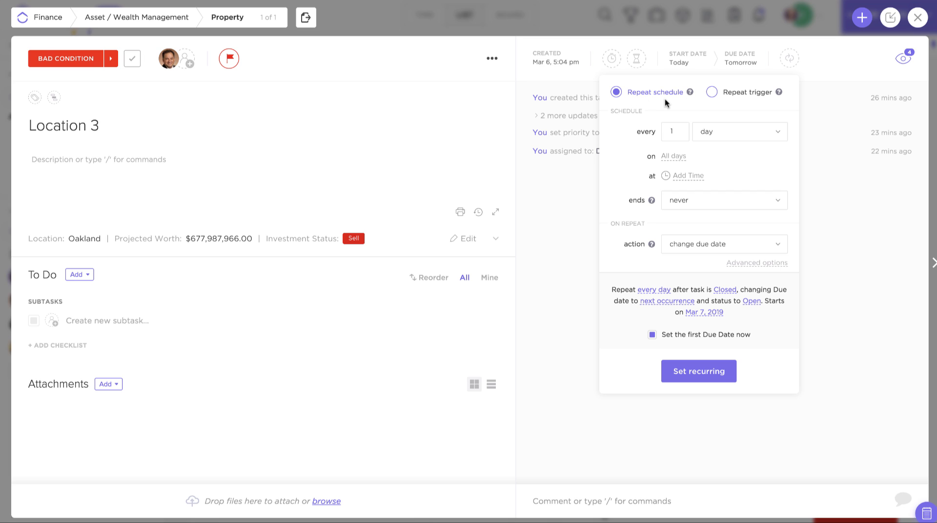
pyautogui.click(728, 136)
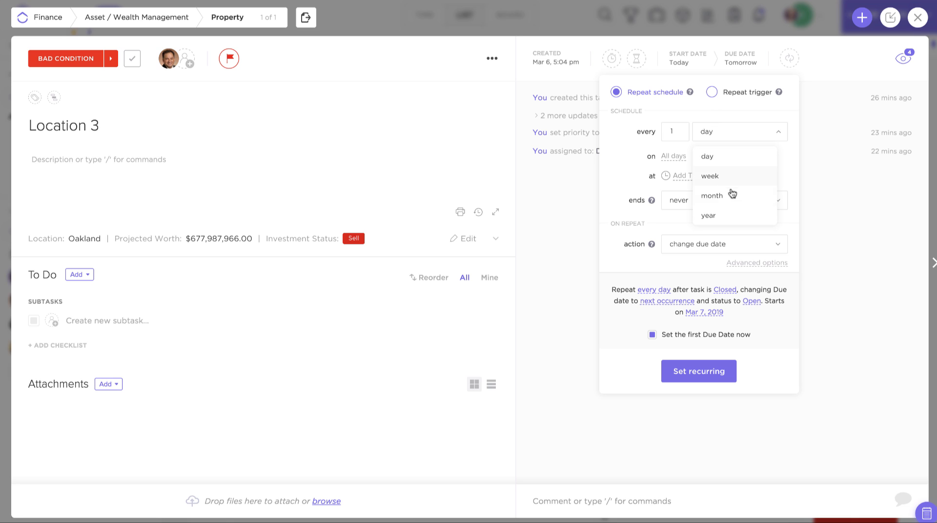
pyautogui.click(675, 226)
# Step: Examine the repeat trigger settings and their status choices for Location 3, and close the task without setting a recurrence
pyautogui.click(712, 93)
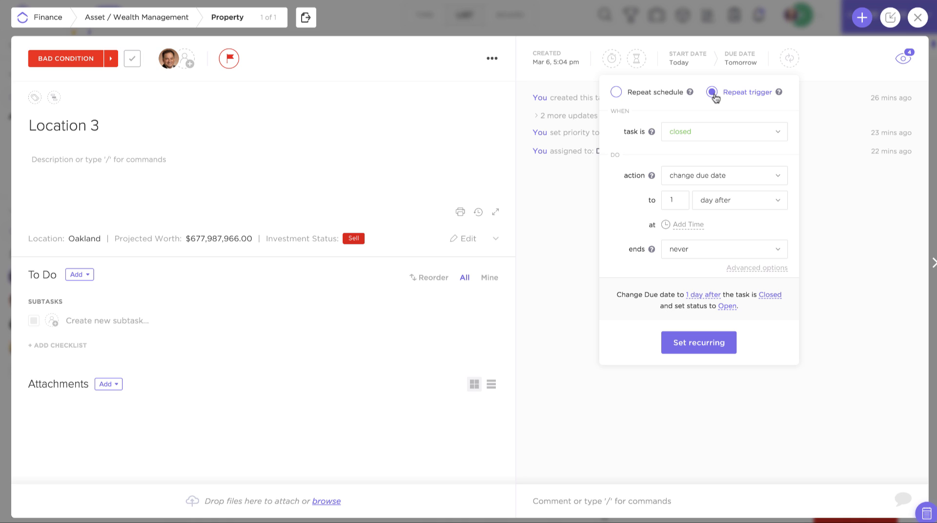
pyautogui.click(699, 129)
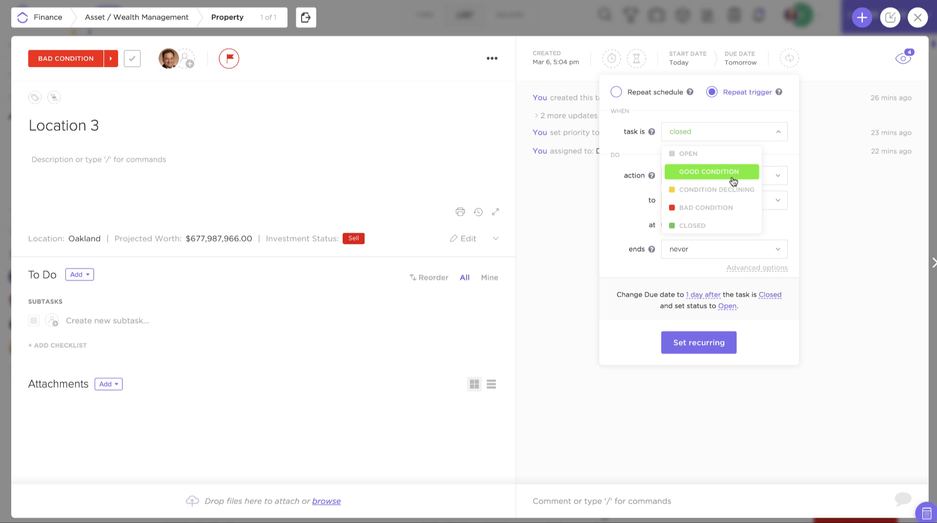
pyautogui.click(838, 52)
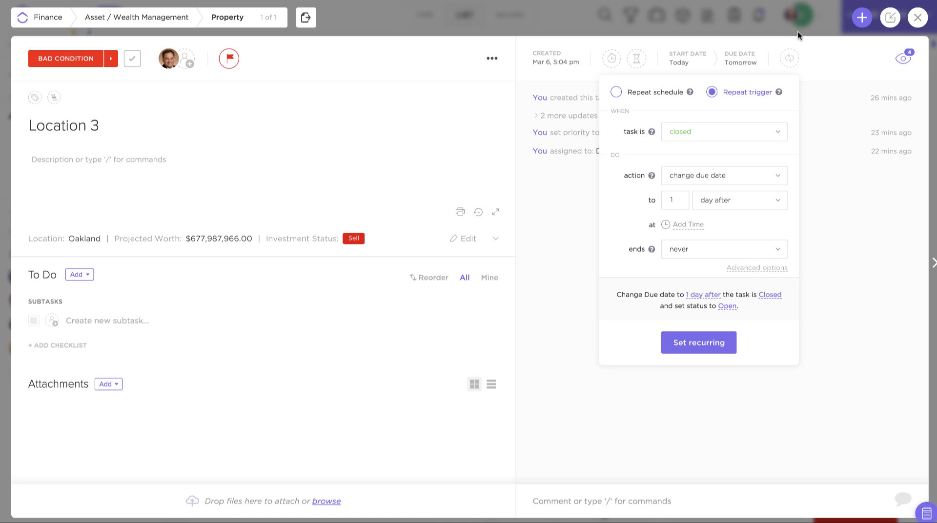
pyautogui.click(720, 14)
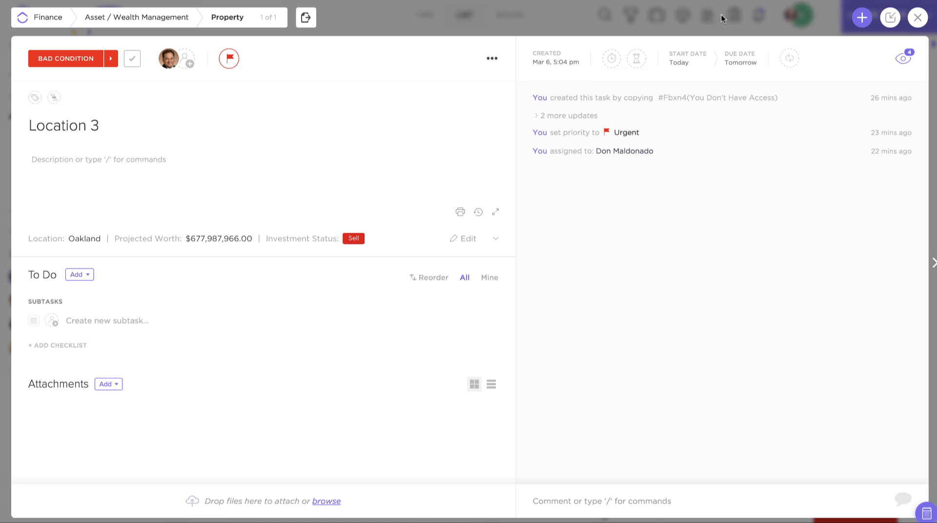
pyautogui.click(582, 7)
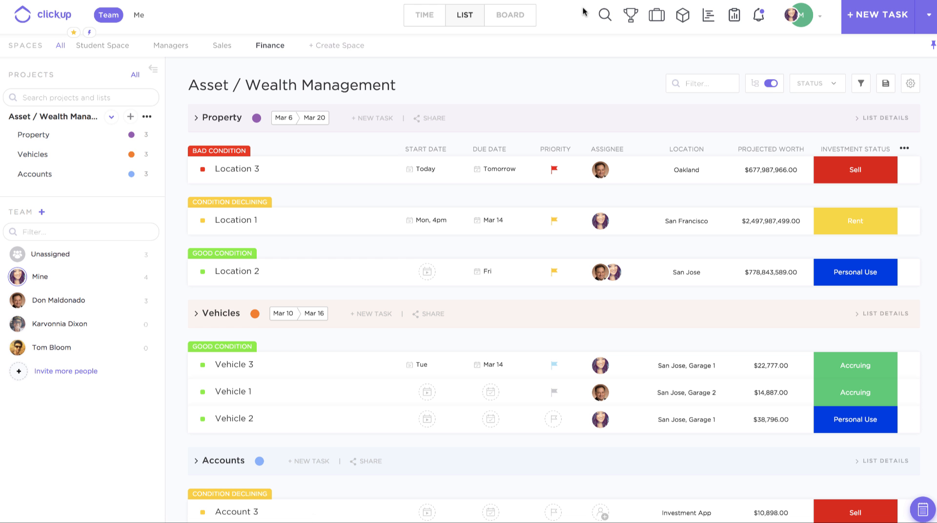
# Step: Switch the project to the Time view and schedule the unscheduled Vehicle 2 task on March 17–18, 2019
pyautogui.click(431, 22)
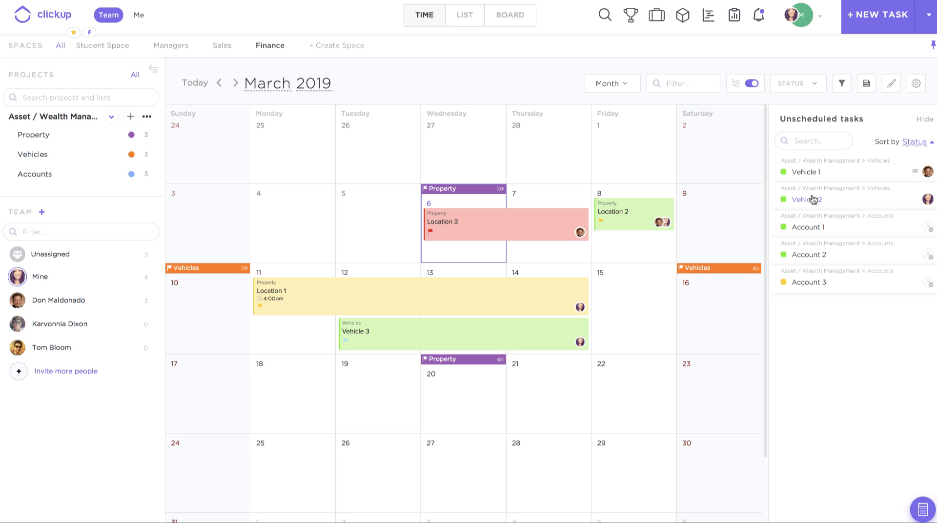
pyautogui.moveTo(812, 199); pyautogui.dragTo(273, 385)
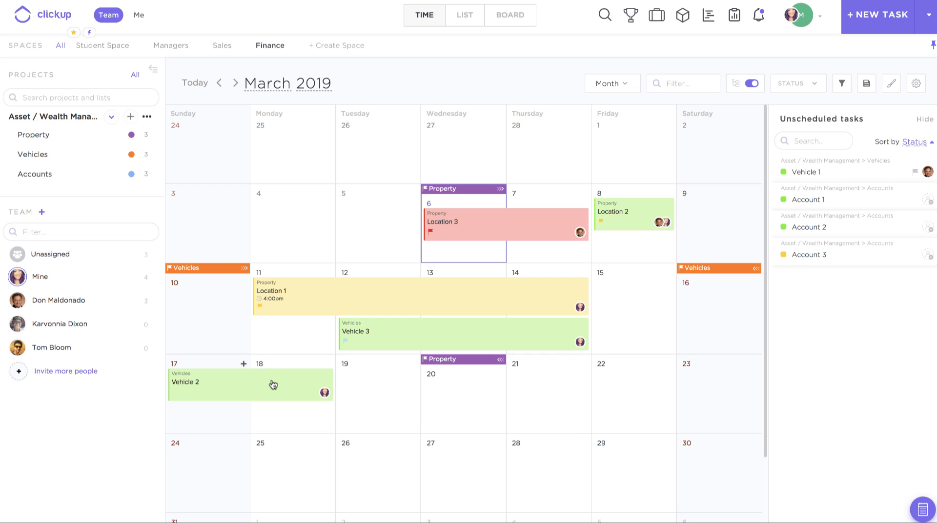